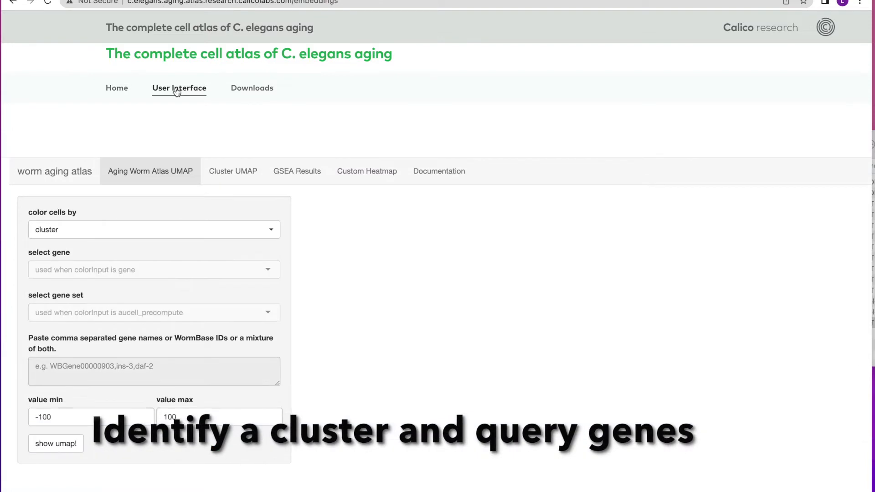
# Generate the aging worm atlas UMAP with the cells colored by cluster
pyautogui.scroll(-3, 287, 173)
pyautogui.scroll(3, 287, 171)
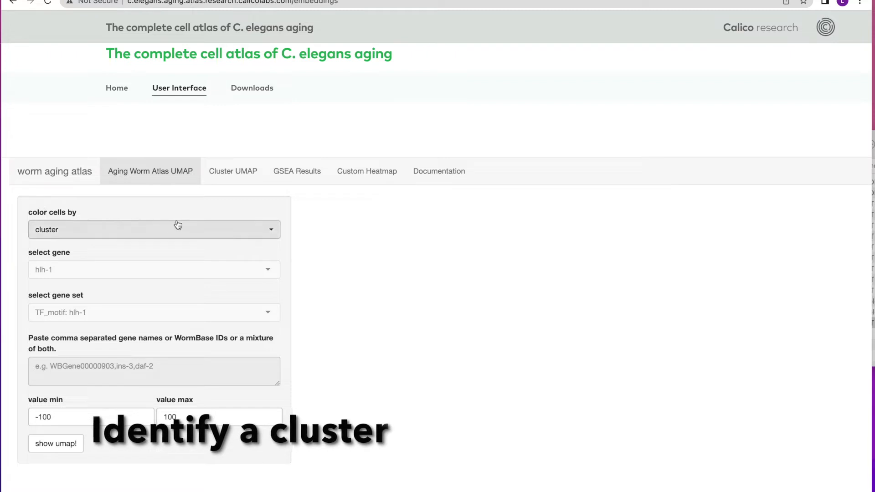
pyautogui.click(68, 230)
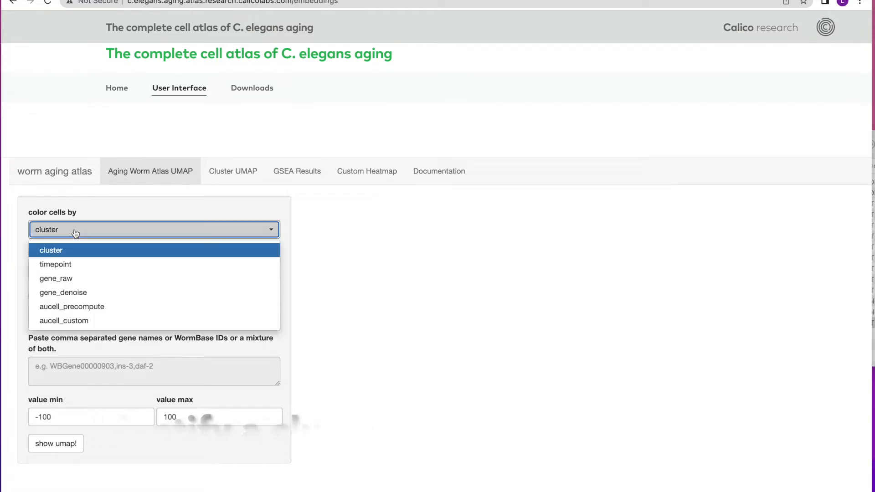
pyautogui.click(50, 250)
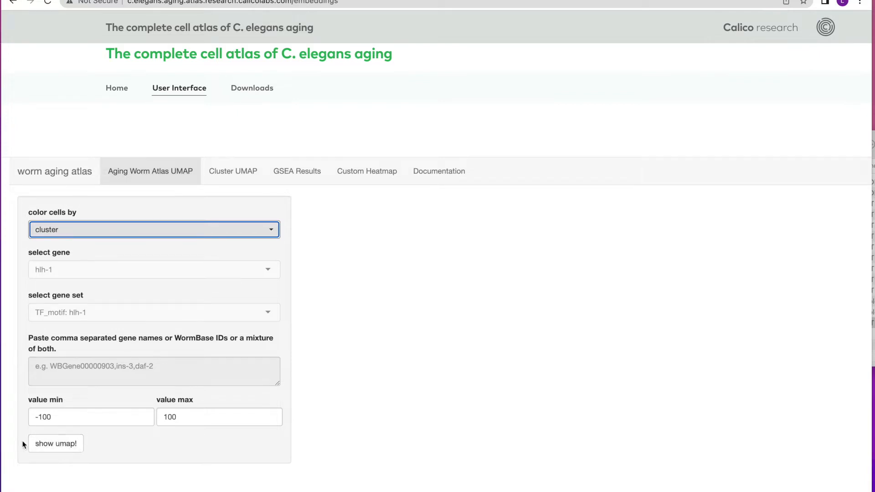
pyautogui.click(59, 447)
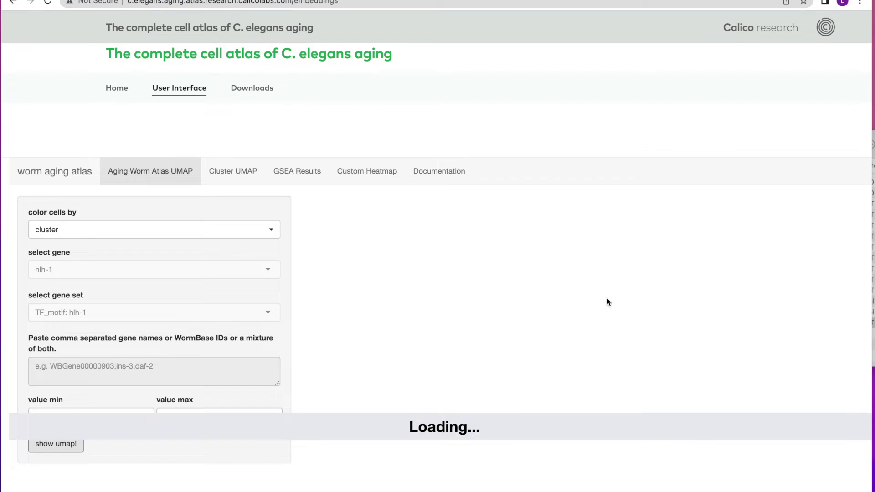
# Zoom the UMAP into the small clusters at the plot's far left edge, just below UMAP_2 zero, and restore the full map
pyautogui.scroll(-1, 597, 298)
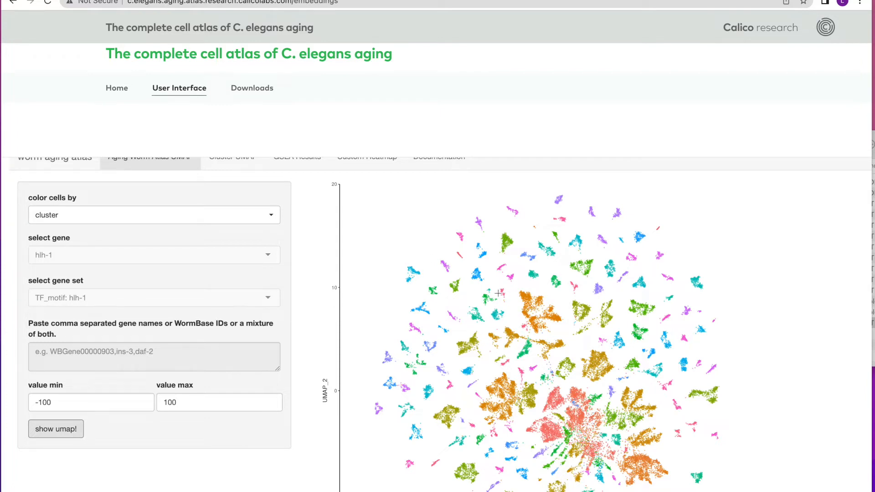
pyautogui.scroll(-1, 502, 294)
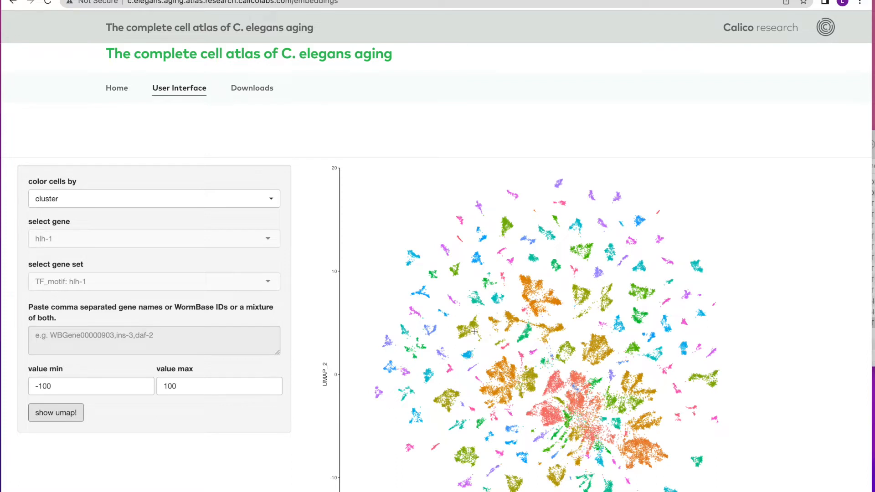
pyautogui.scroll(-1, 446, 348)
pyautogui.scroll(-1, 449, 344)
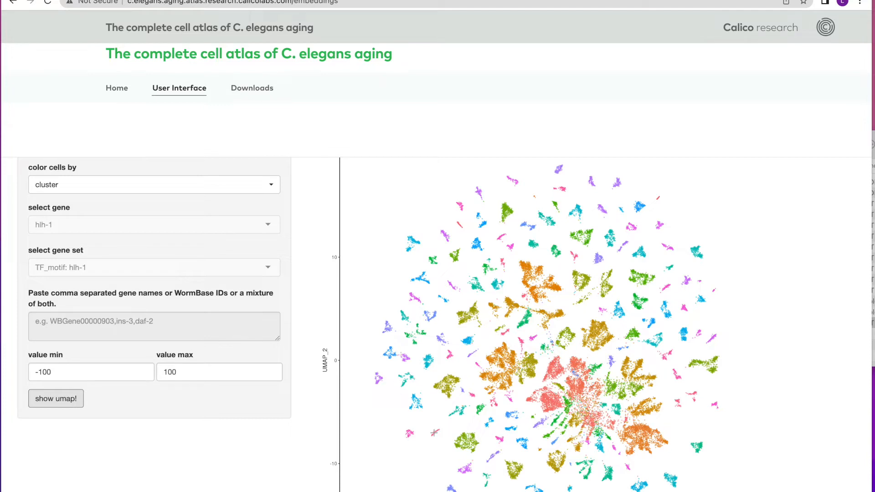
pyautogui.moveTo(372, 367); pyautogui.dragTo(427, 416)
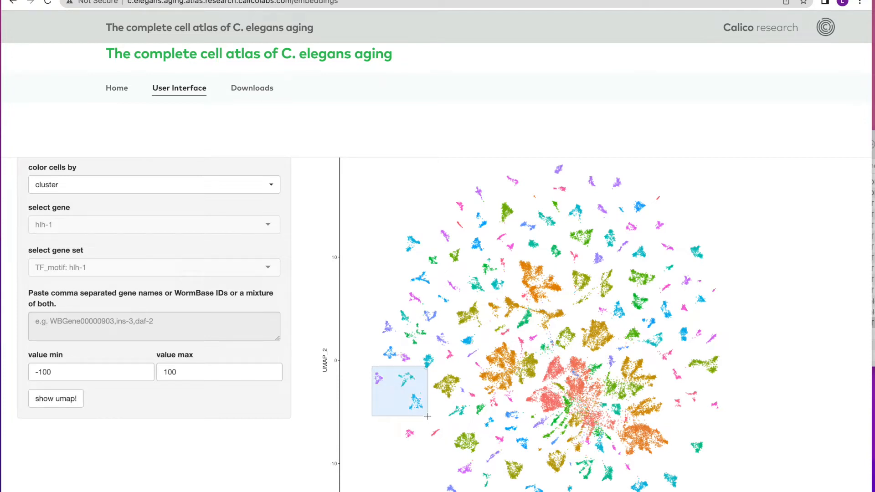
pyautogui.moveTo(427, 416); pyautogui.dragTo(426, 414)
pyautogui.doubleClick(400, 389)
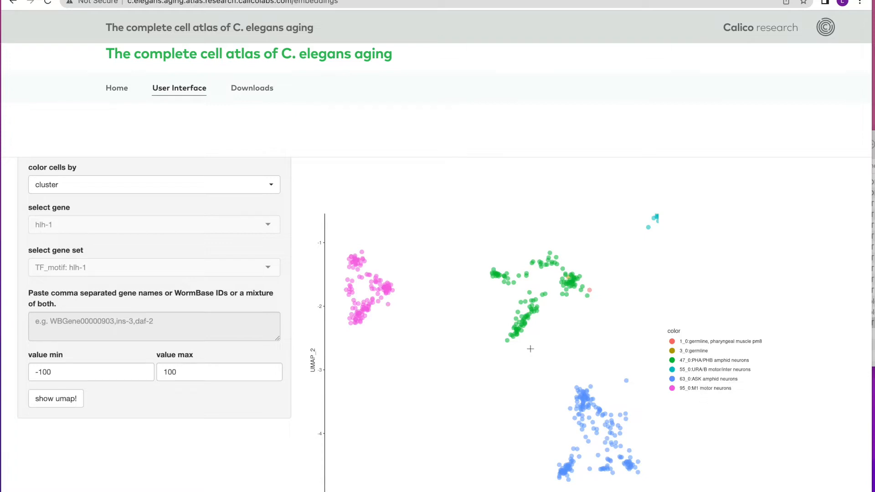
pyautogui.doubleClick(499, 315)
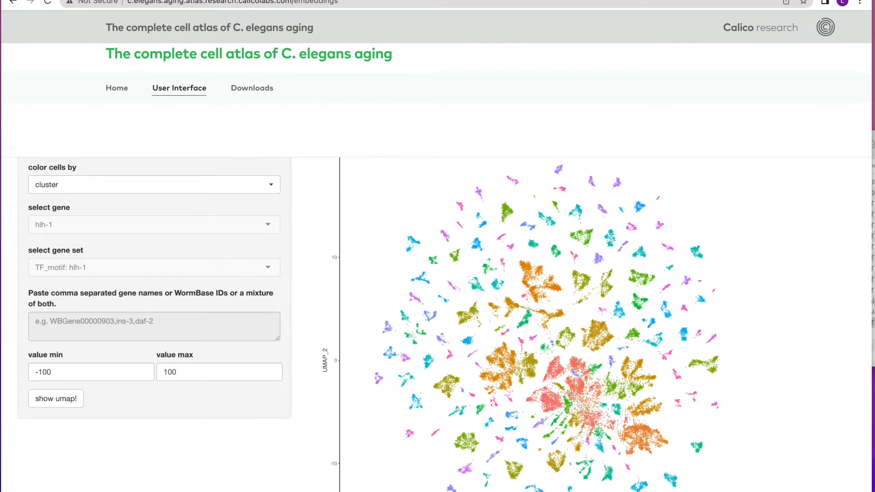
# Zoom into the small clusters below the large central group, narrowing to the elongated purple one, and restore the full map
pyautogui.scroll(-3, 550, 406)
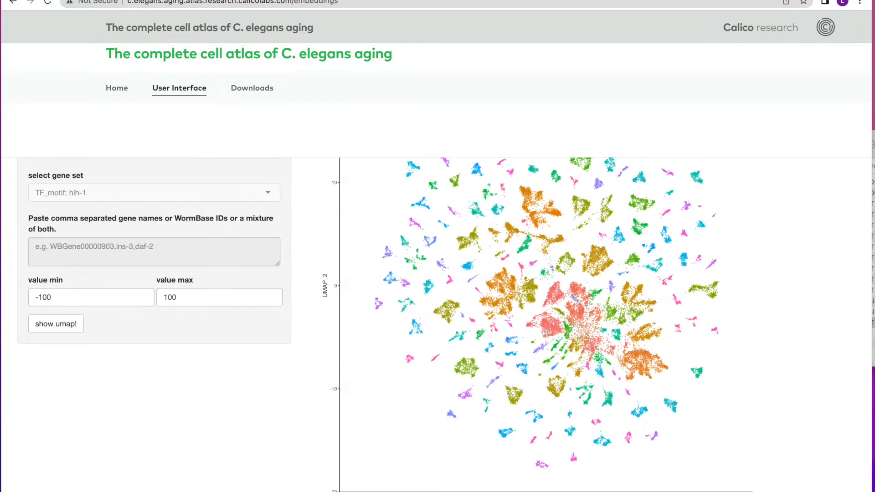
pyautogui.scroll(1, 547, 331)
pyautogui.moveTo(547, 333); pyautogui.dragTo(580, 361)
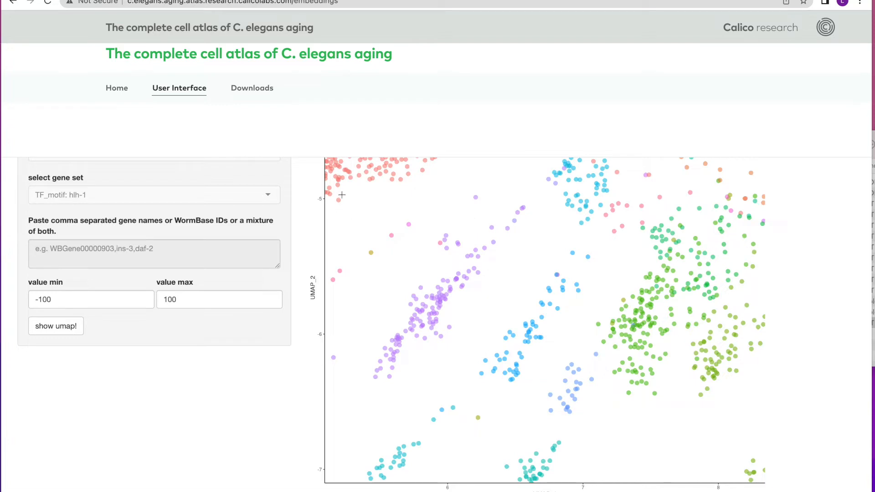
pyautogui.moveTo(341, 181); pyautogui.dragTo(535, 385)
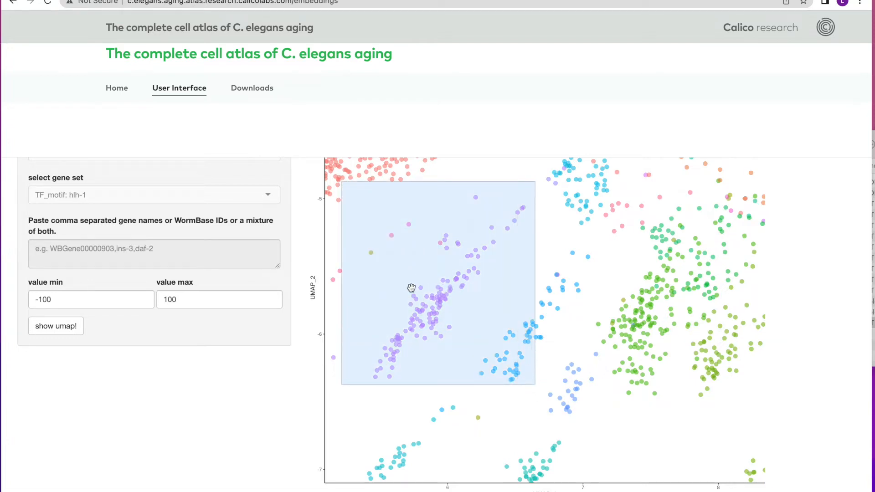
pyautogui.doubleClick(435, 286)
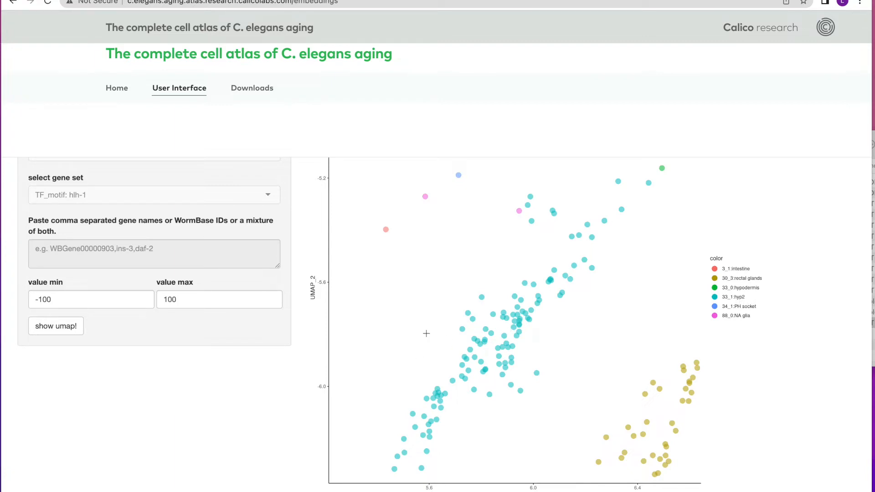
pyautogui.doubleClick(545, 290)
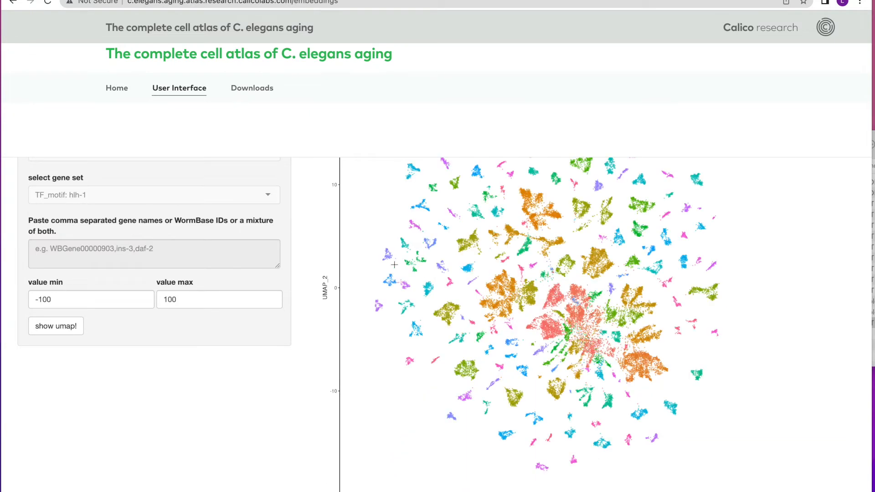
# Recolor the cells by timepoint and regenerate the UMAP
pyautogui.scroll(5, 250, 265)
pyautogui.click(276, 233)
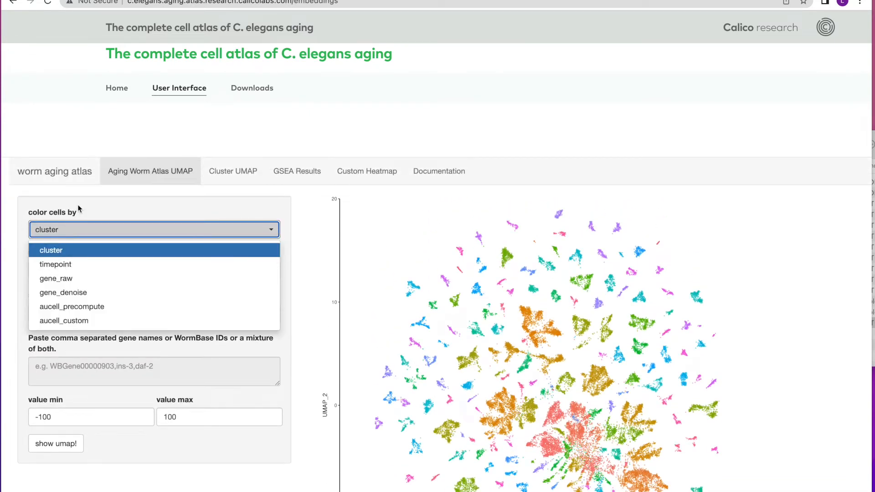
pyautogui.click(59, 266)
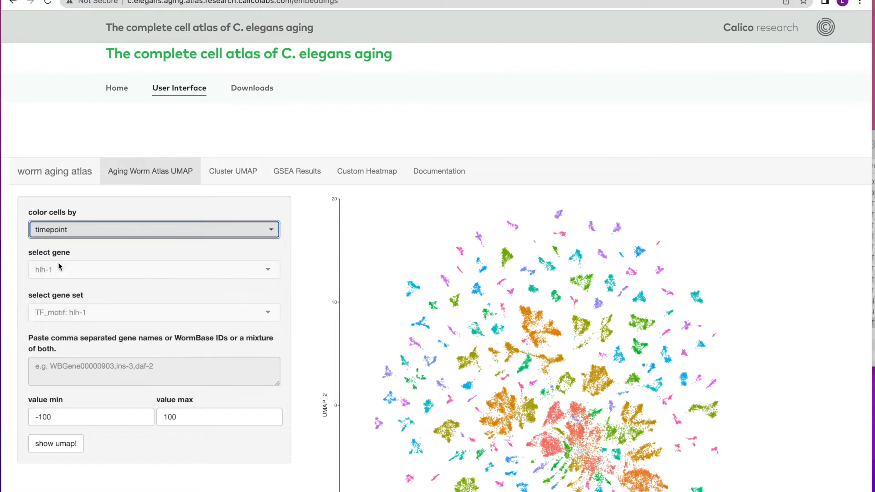
pyautogui.click(48, 450)
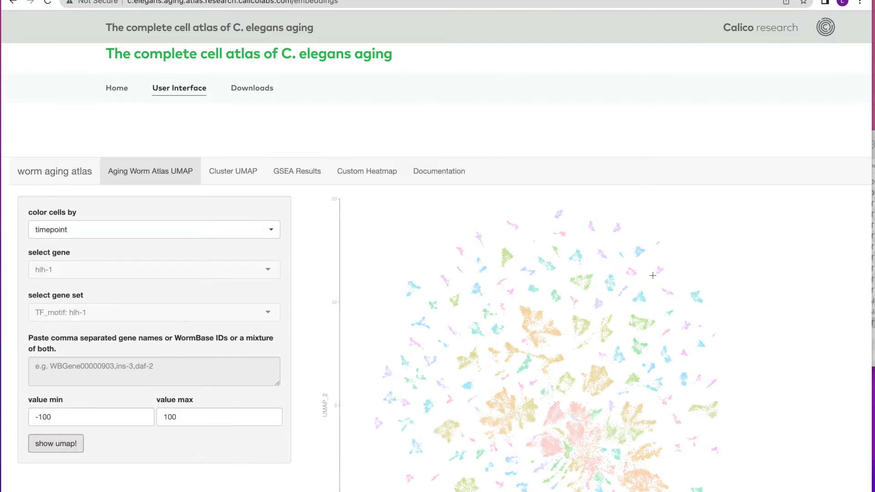
# Zoom the timepoint-colored UMAP into the single topmost cluster, between UMAP_2 18 and 19
pyautogui.scroll(-2, 670, 277)
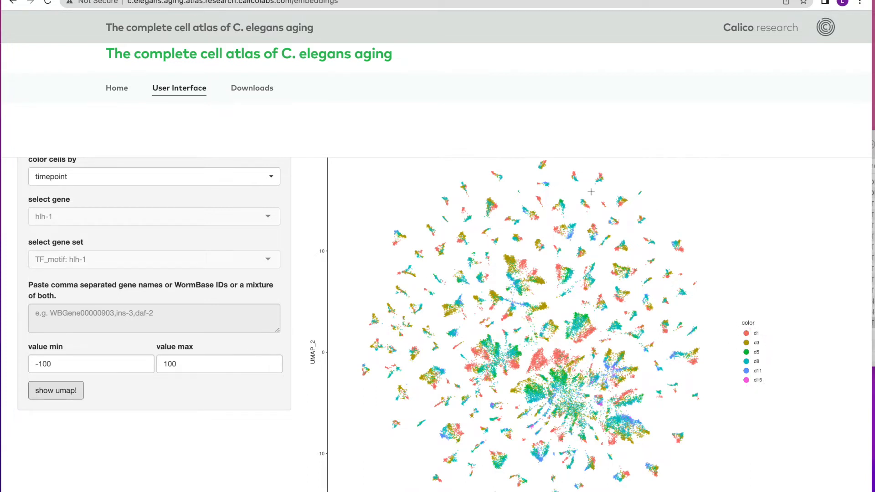
pyautogui.scroll(1, 586, 187)
pyautogui.moveTo(535, 174); pyautogui.dragTo(554, 192)
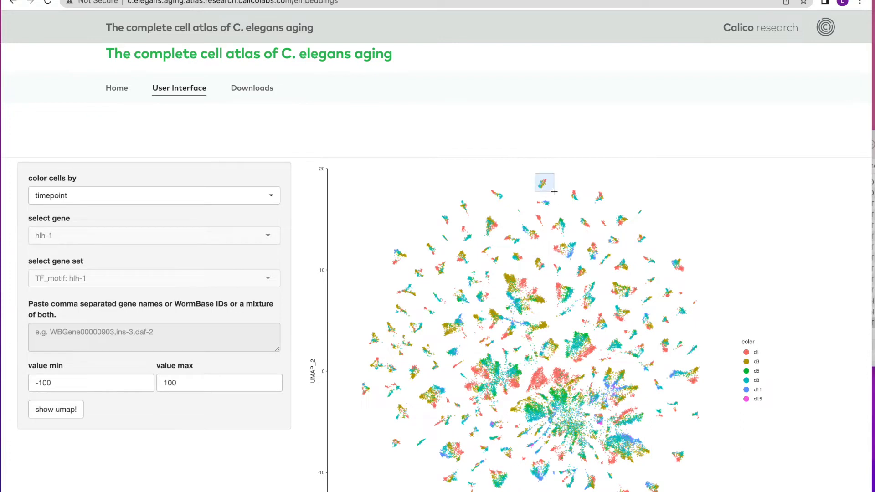
pyautogui.doubleClick(544, 182)
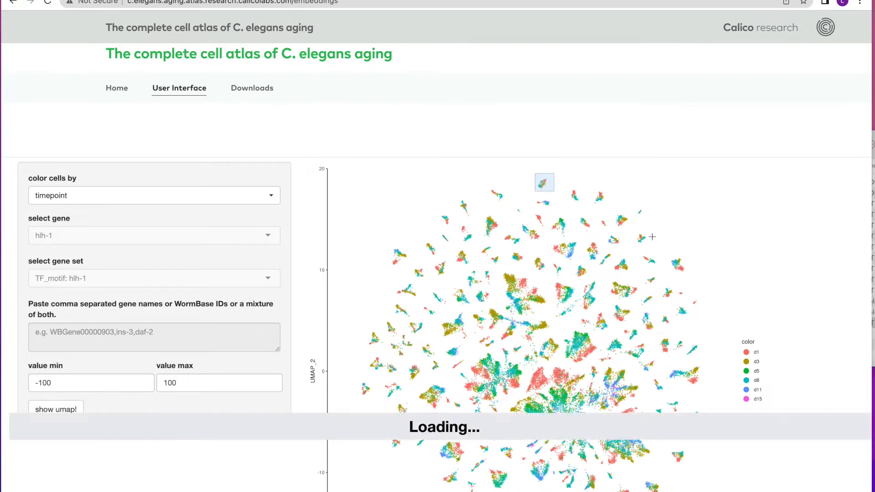
# Compare the topmost cluster's timepoint distribution with its cell type in the plot below, and reset the zoom
pyautogui.scroll(-5, 613, 325)
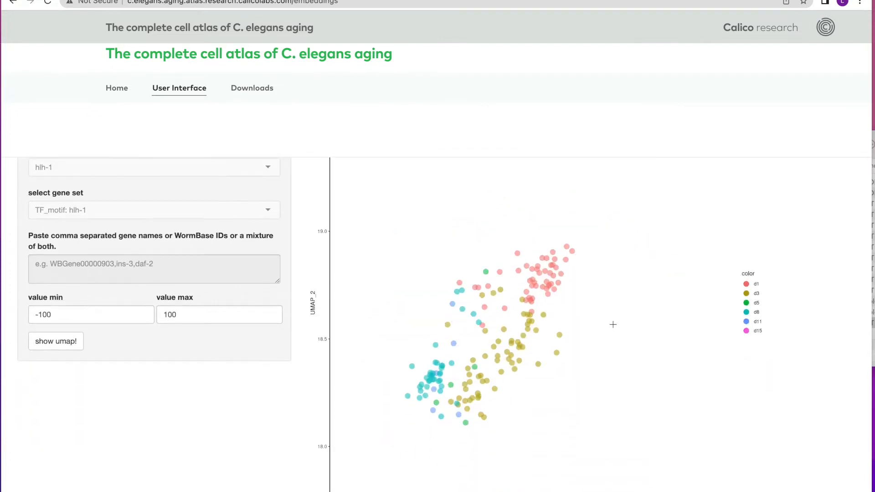
pyautogui.scroll(2, 613, 324)
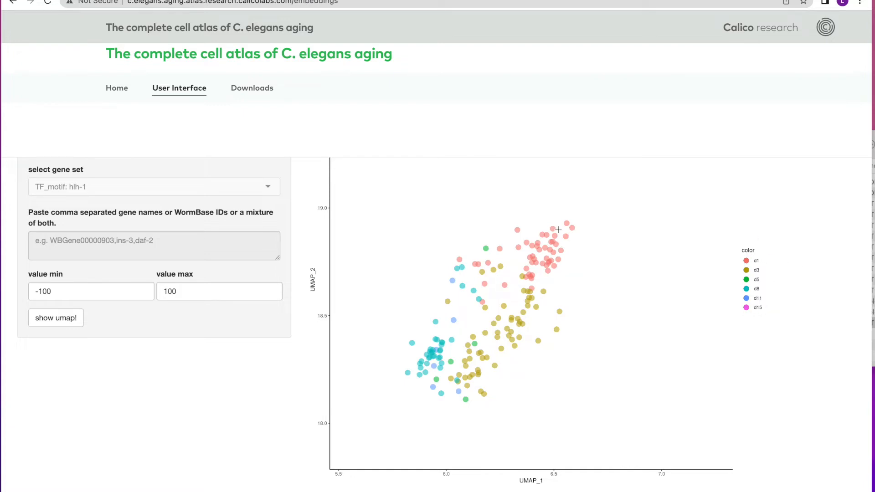
pyautogui.scroll(-2, 524, 306)
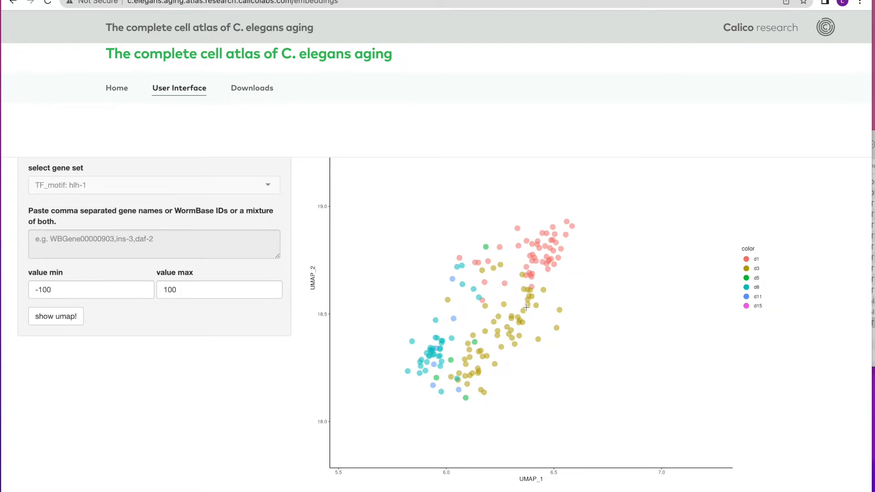
pyautogui.scroll(-10, 527, 307)
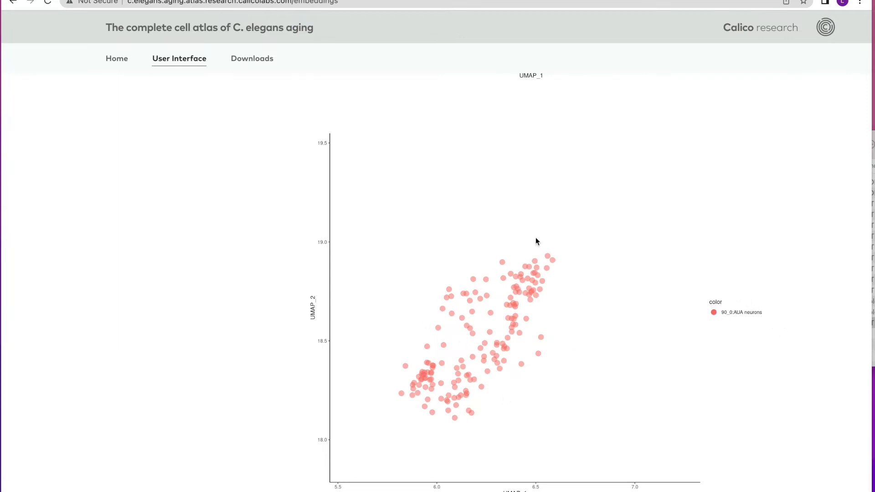
pyautogui.scroll(6, 523, 228)
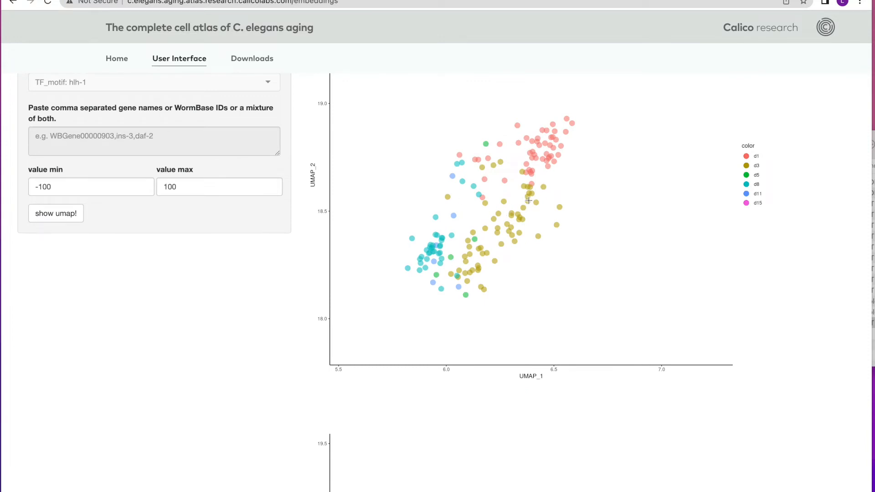
pyautogui.doubleClick(529, 201)
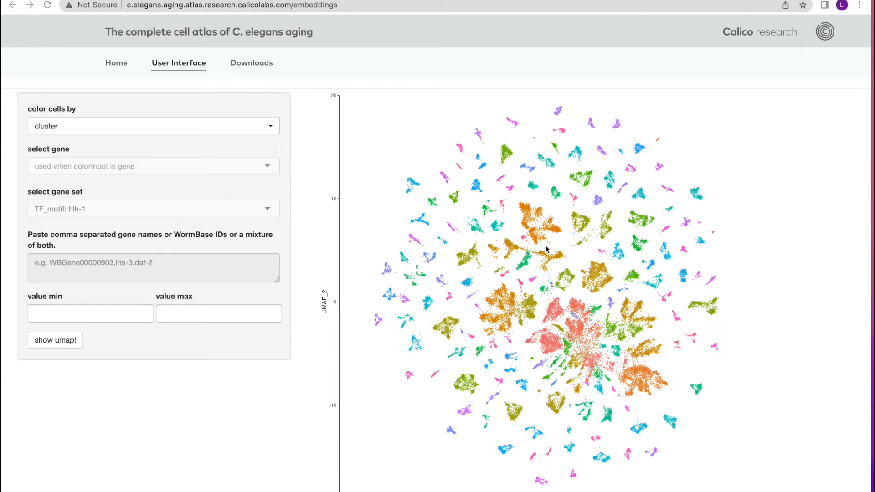
# Color the cells by gene_denoise for the gene col-2 and generate the UMAP
pyautogui.scroll(1, 77, 147)
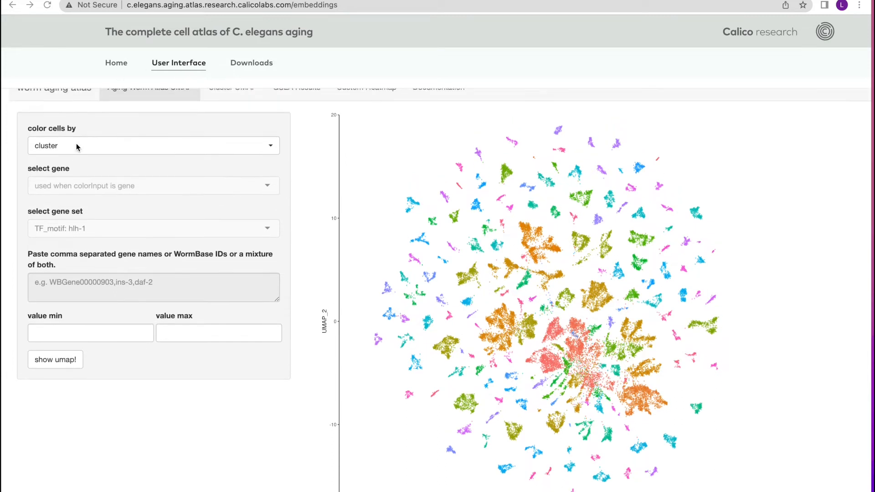
pyautogui.scroll(1, 77, 147)
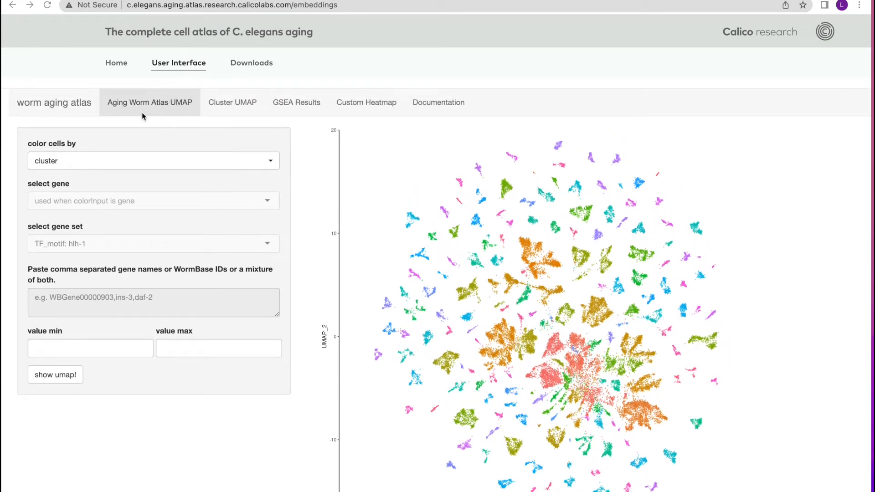
pyautogui.click(79, 163)
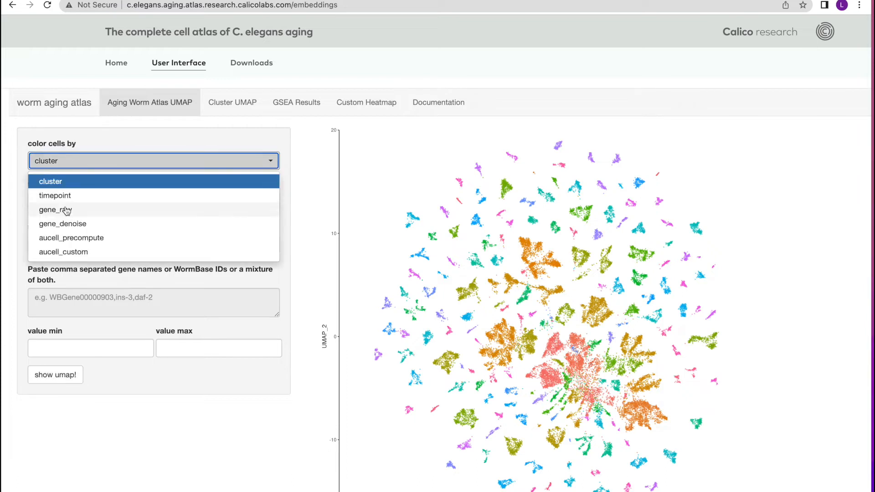
pyautogui.click(74, 225)
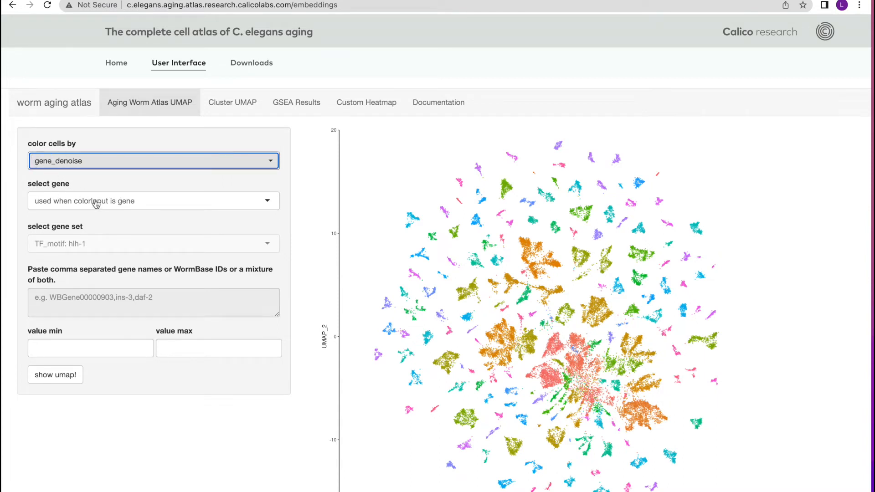
pyautogui.click(77, 203)
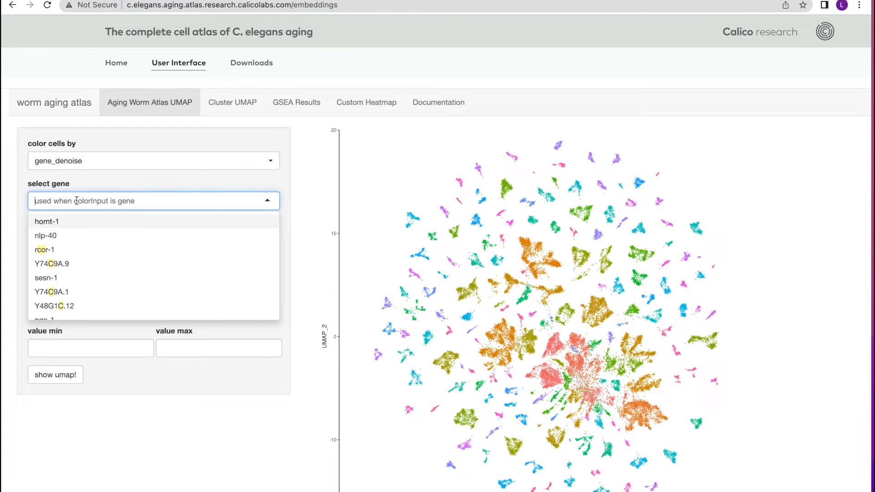
pyautogui.write('col-2')
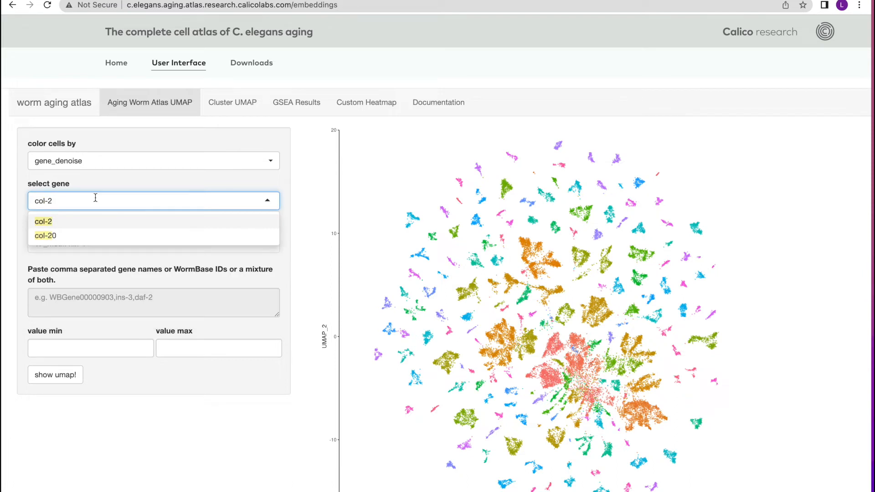
pyautogui.click(48, 223)
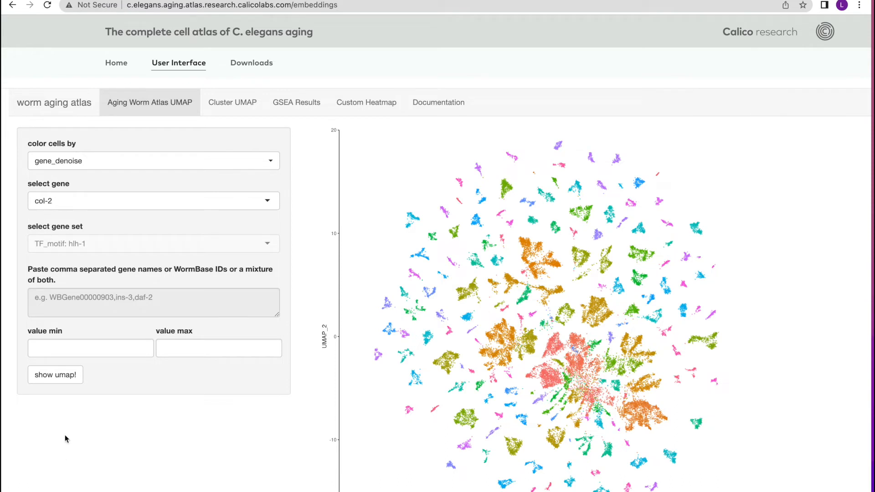
pyautogui.click(60, 378)
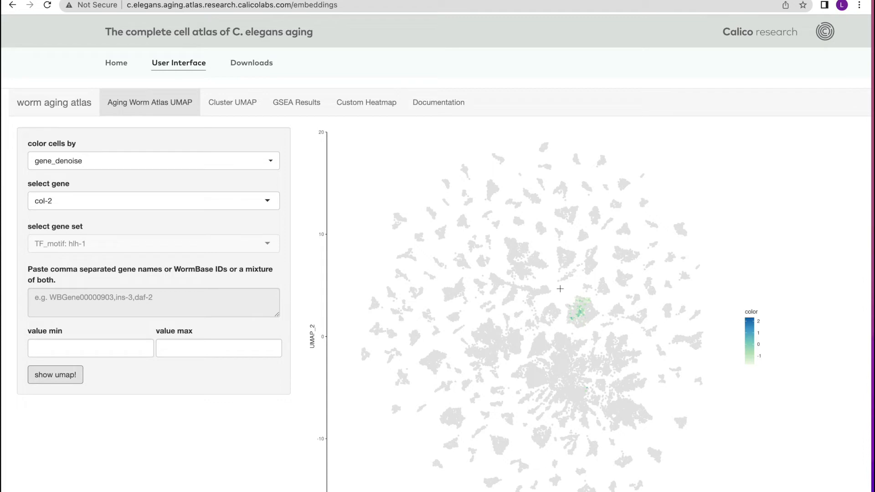
# Zoom into the col-2-colored cluster around UMAP_1 10 and UMAP_2 2.5, and examine its cell type in the plot below
pyautogui.moveTo(559, 289); pyautogui.dragTo(605, 333)
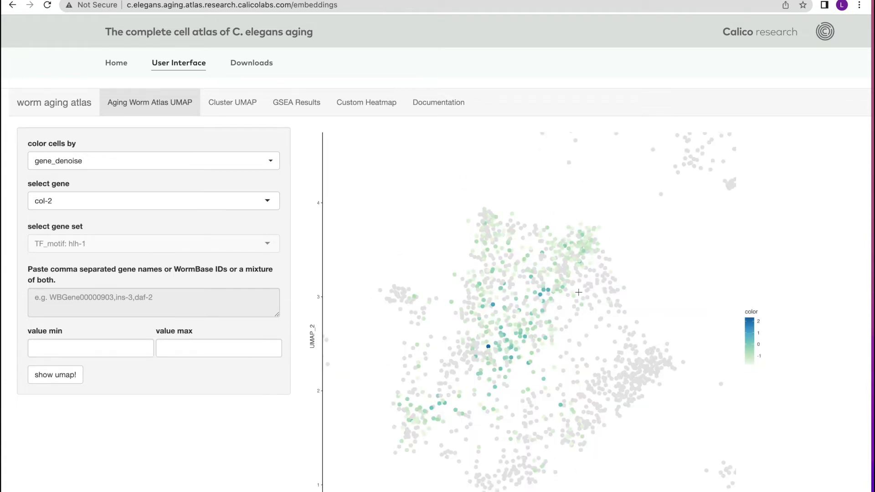
pyautogui.scroll(-1, 578, 292)
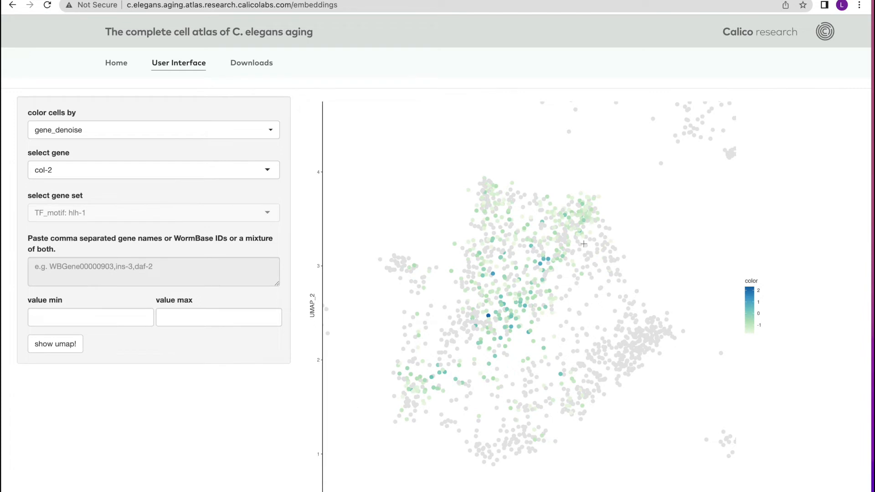
pyautogui.scroll(-10, 525, 268)
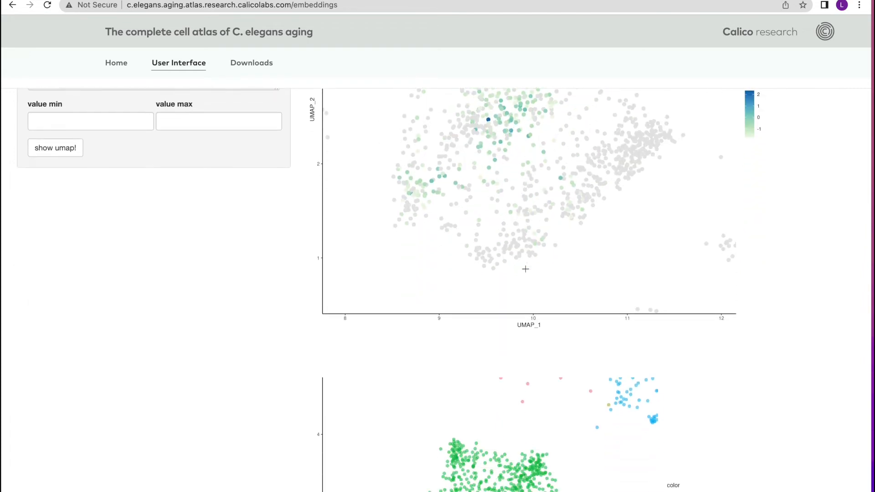
pyautogui.scroll(-1, 525, 271)
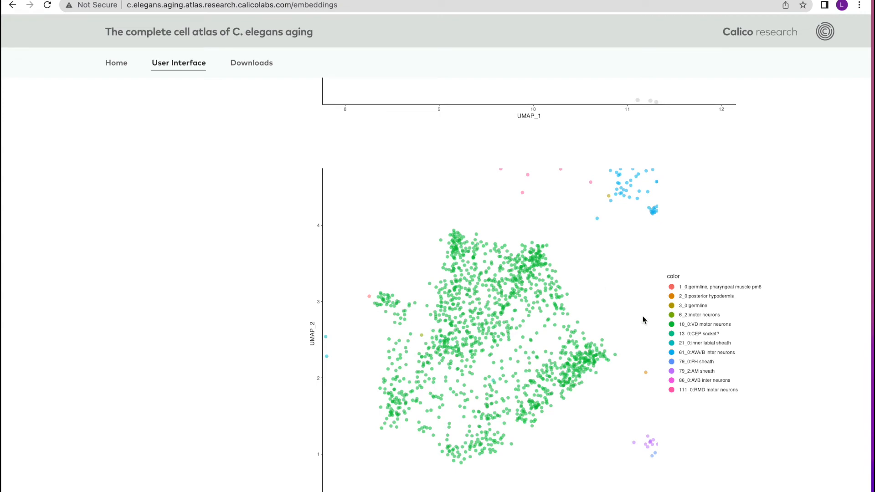
pyautogui.scroll(4, 512, 255)
pyautogui.scroll(6, 501, 282)
pyautogui.scroll(-10, 490, 191)
pyautogui.scroll(10, 374, 213)
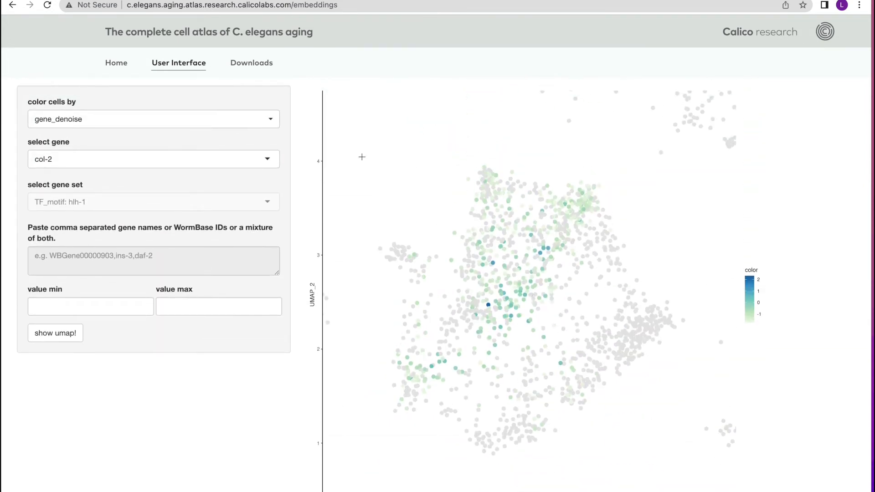
# Zoom more tightly on the whole col-2 cluster to compare it with the cell types in the lower plot, and reset the zoom
pyautogui.moveTo(370, 151); pyautogui.dragTo(685, 459)
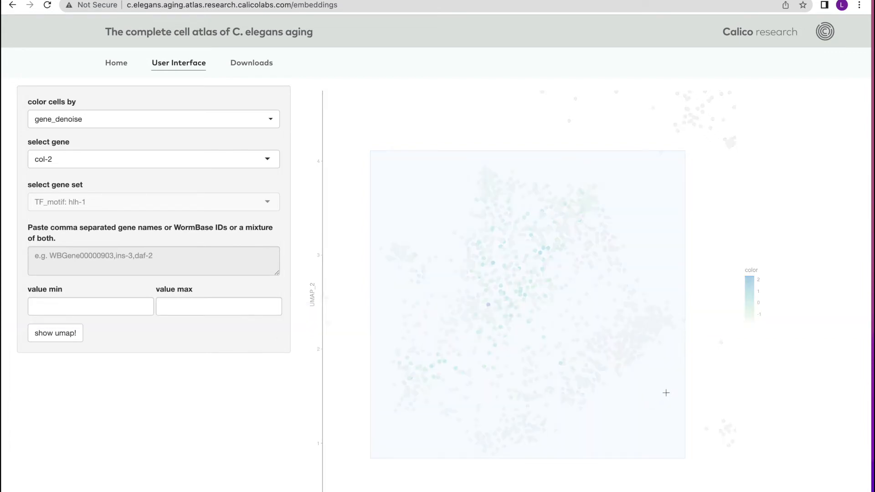
pyautogui.scroll(-6, 665, 390)
pyautogui.scroll(-2, 666, 390)
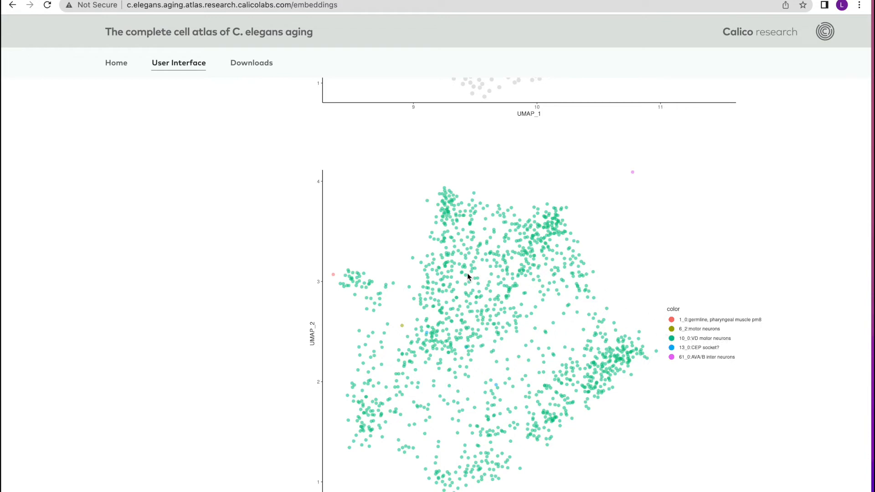
pyautogui.scroll(9, 476, 266)
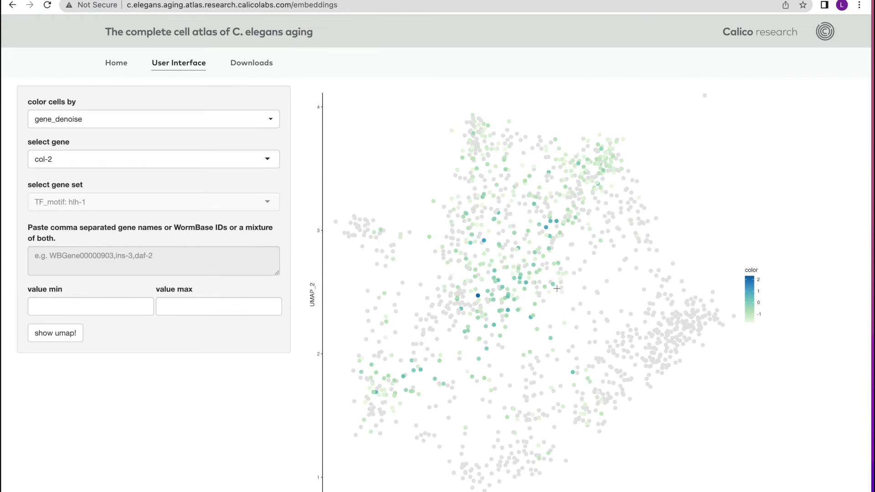
pyautogui.doubleClick(509, 280)
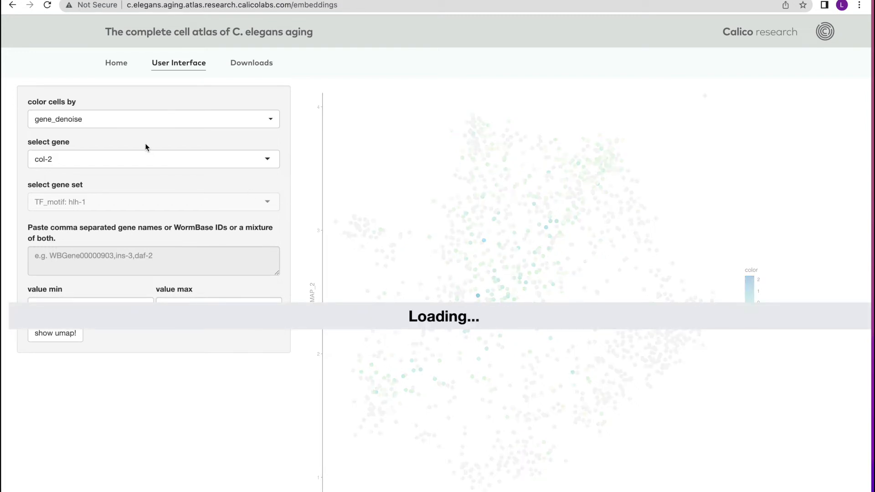
# Replace the selected gene with daf-16 and regenerate the UMAP
pyautogui.click(69, 160)
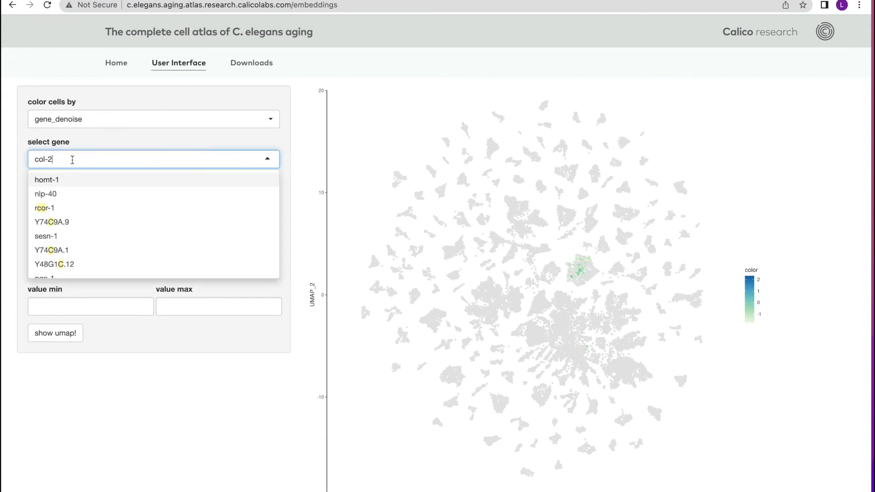
pyautogui.press('BackSpace')
pyautogui.press('BackSpace')
pyautogui.press('BackSpace')
pyautogui.press('BackSpace')
pyautogui.press('BackSpace')
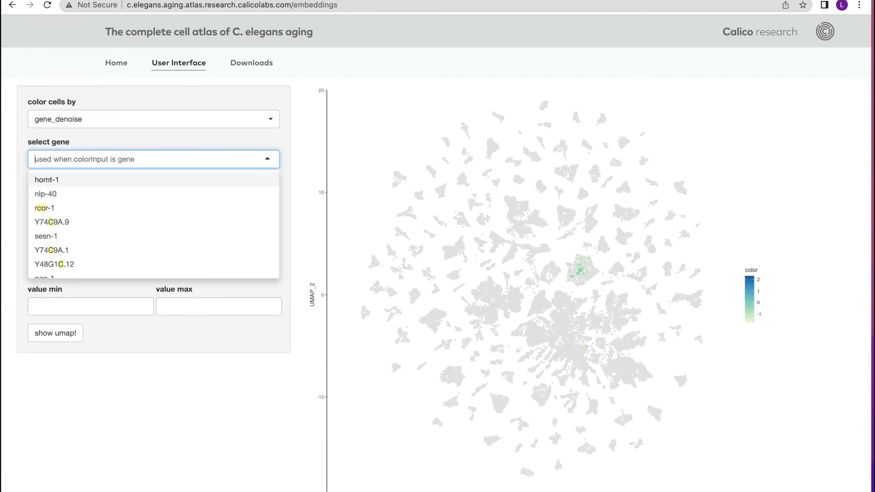
pyautogui.write('daf-')
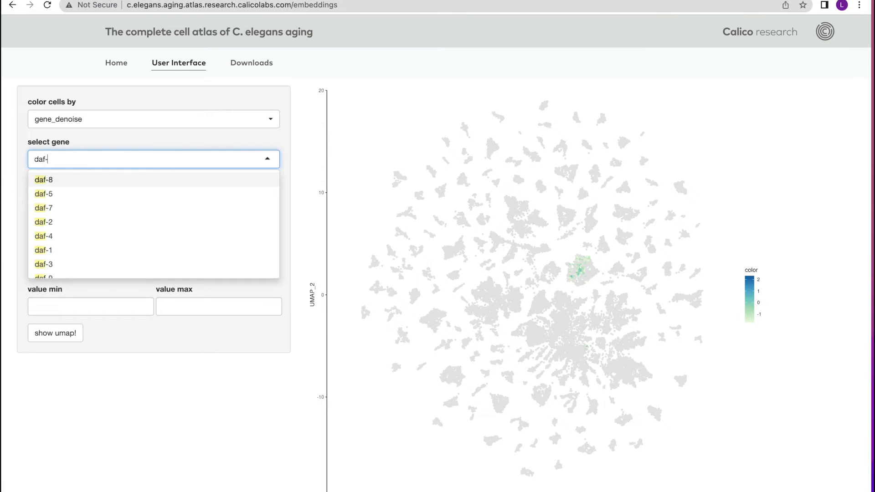
pyautogui.write('16')
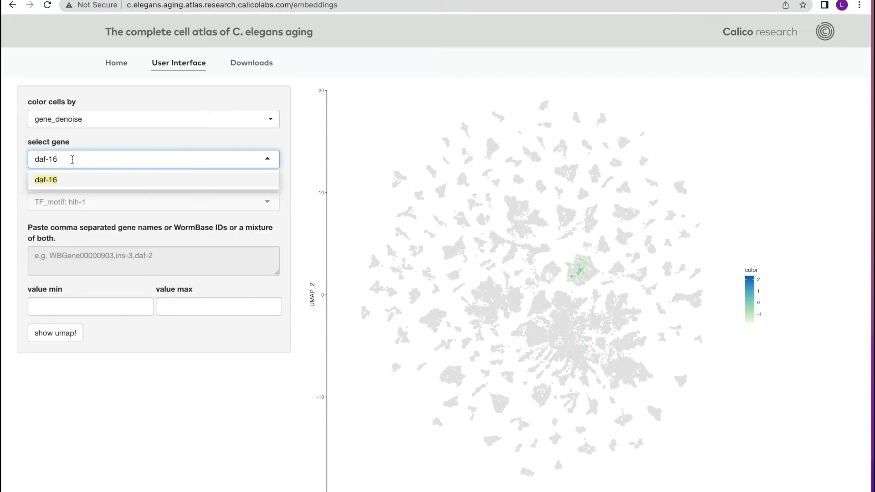
pyautogui.click(51, 181)
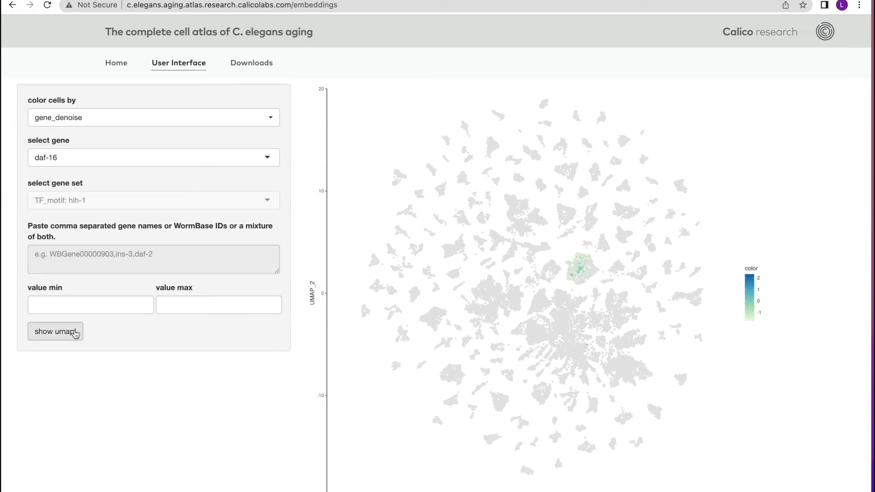
pyautogui.click(64, 337)
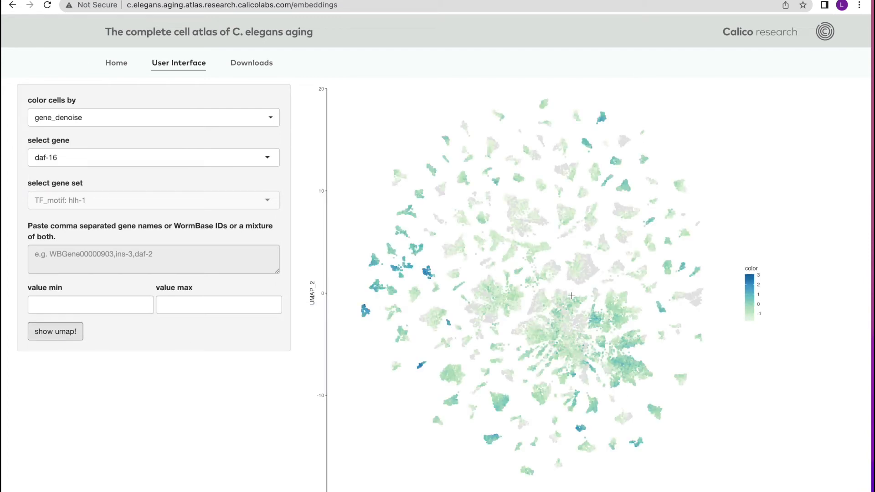
# Cap the daf-16 color scale at a maximum value of 1 and regenerate the UMAP
pyautogui.scroll(-1, 558, 277)
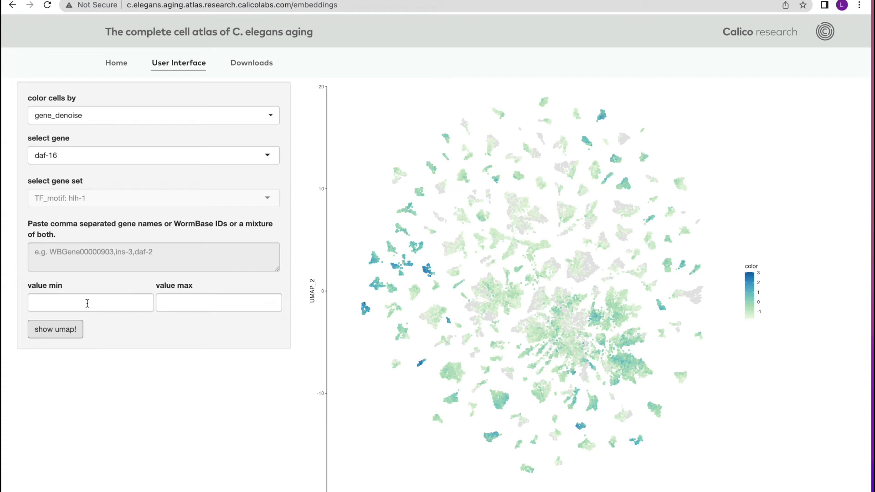
pyautogui.click(179, 300)
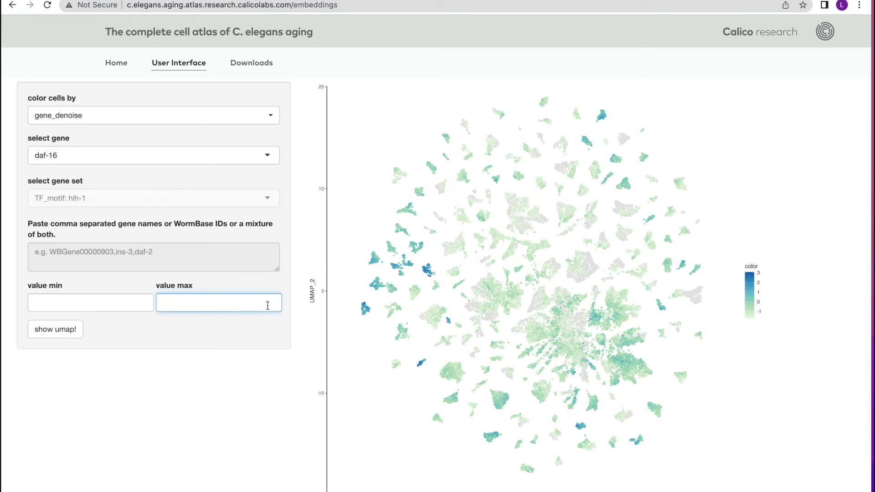
pyautogui.write('1')
pyautogui.click(54, 333)
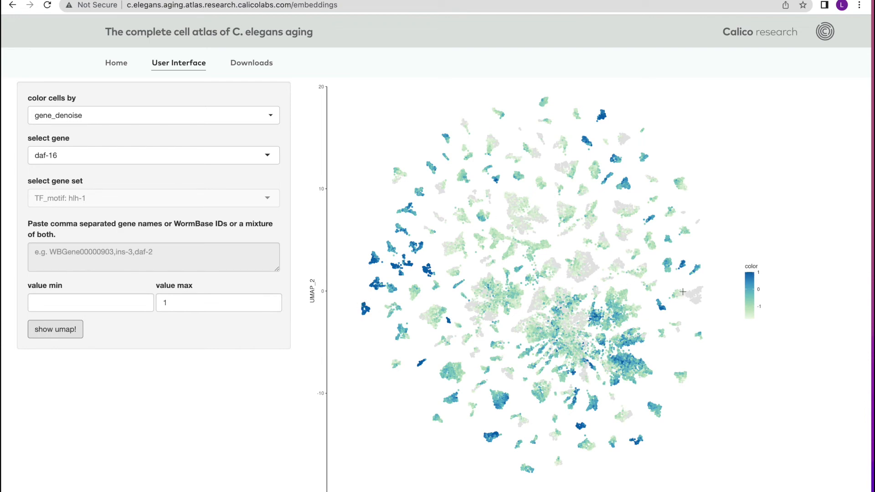
# Lower the color scale's maximum value to 0 and regenerate the UMAP
pyautogui.doubleClick(167, 302)
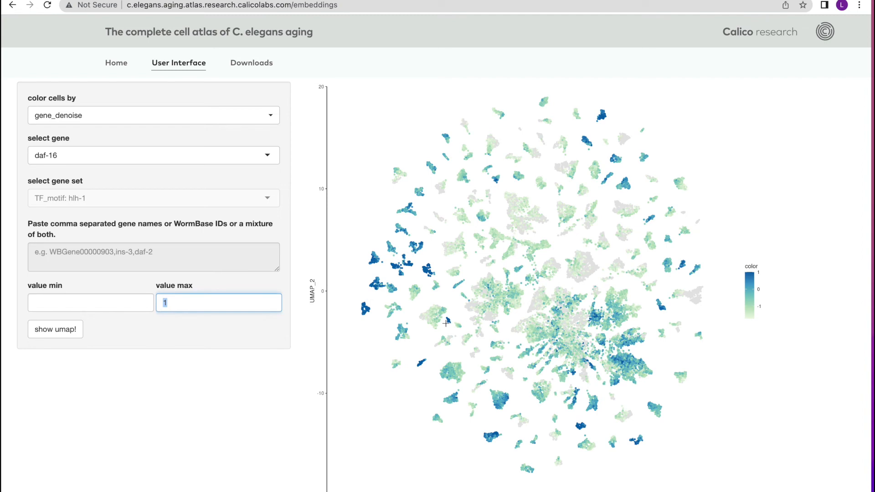
pyautogui.press('BackSpace')
pyautogui.write('0')
pyautogui.scroll(-1, 446, 323)
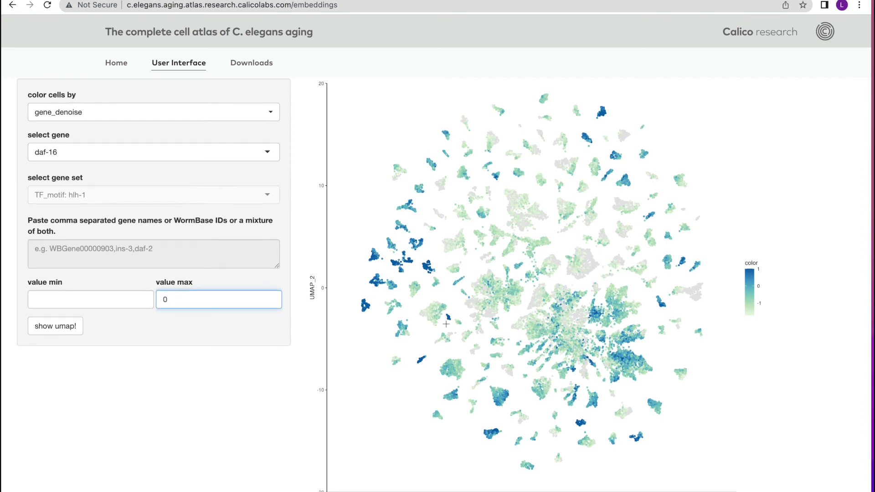
pyautogui.click(33, 327)
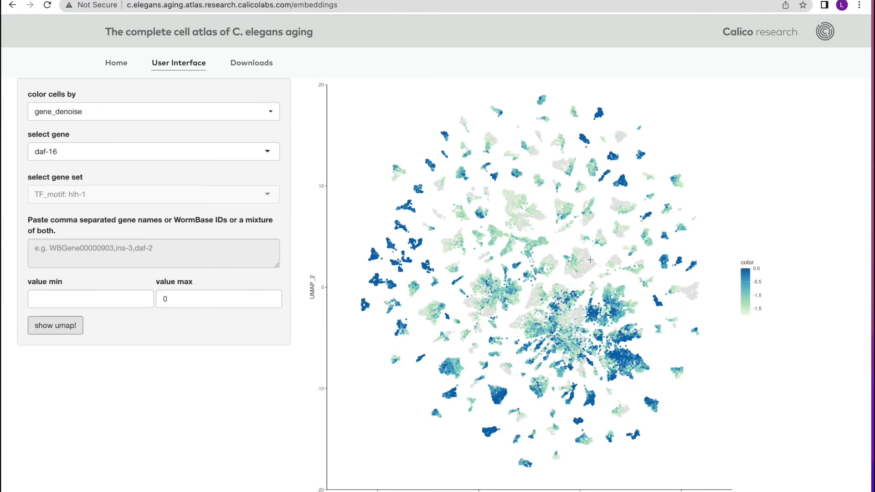
# Clear the maximum value, set the color scale's minimum value to 1, and regenerate the UMAP
pyautogui.doubleClick(157, 302)
pyautogui.press('BackSpace')
pyautogui.click(61, 296)
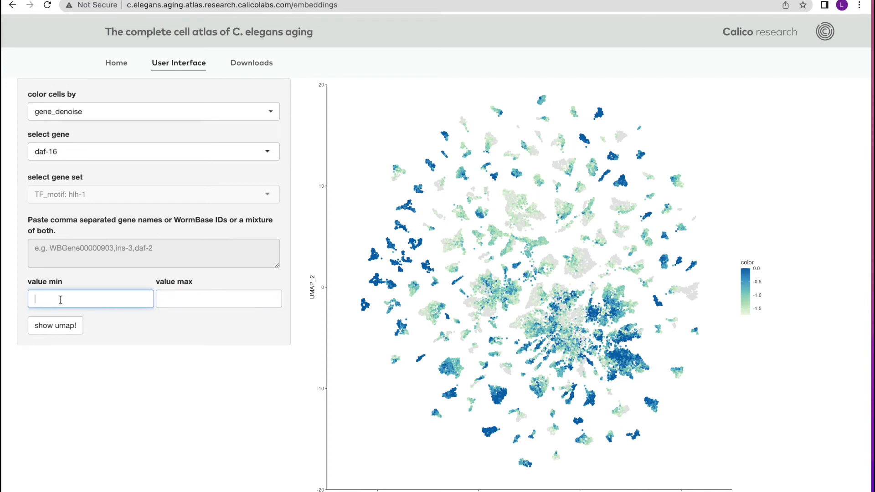
pyautogui.write('1')
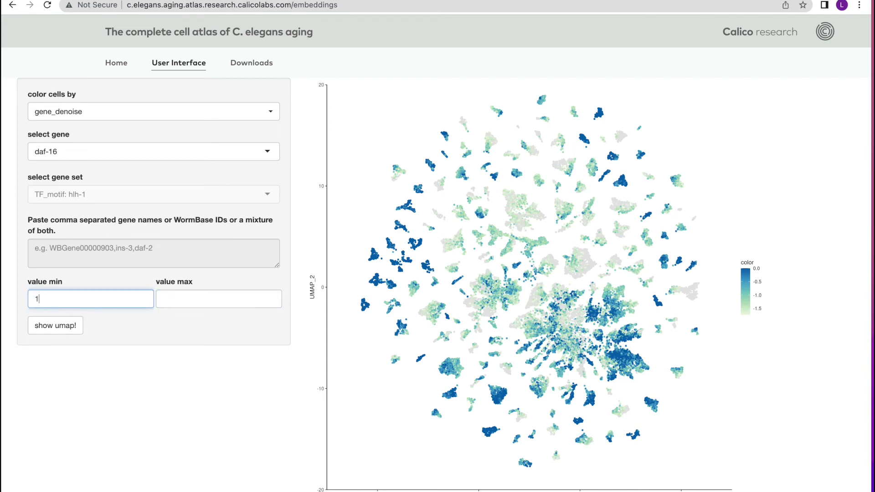
pyautogui.click(57, 325)
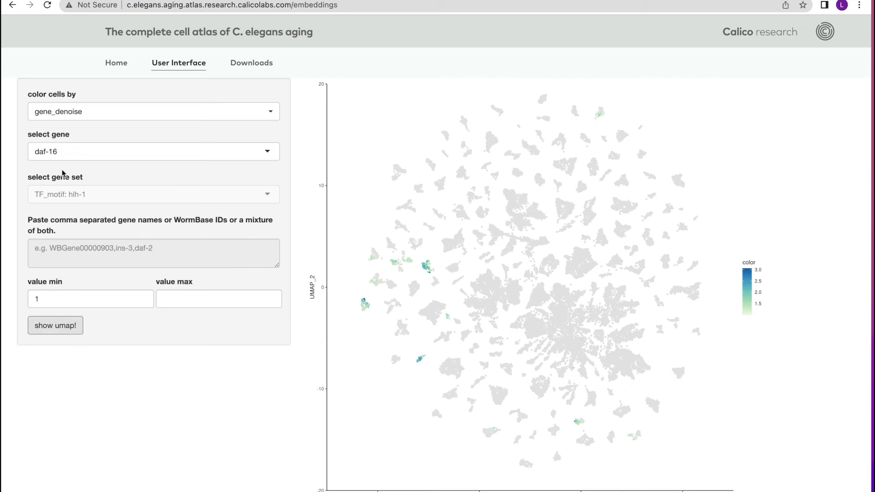
# Clear the minimum value limit and regenerate the daf-16 UMAP with the default color range
pyautogui.click(105, 115)
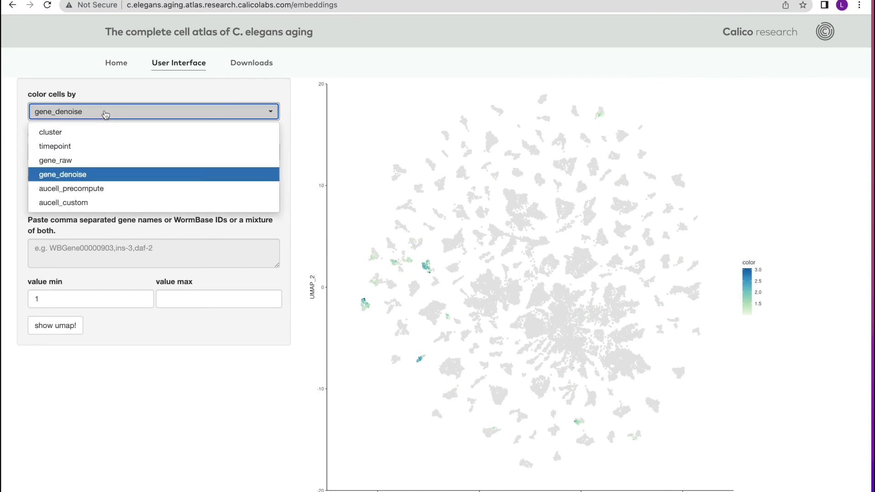
pyautogui.click(104, 116)
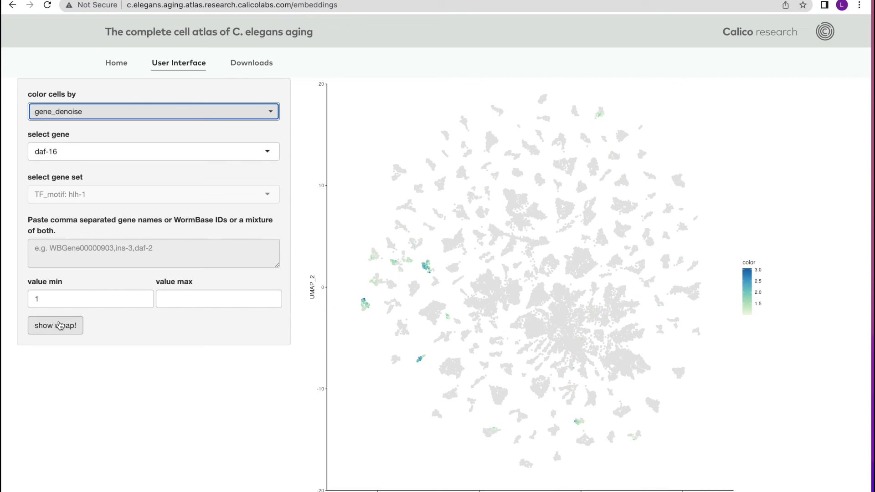
pyautogui.click(66, 293)
pyautogui.press('BackSpace')
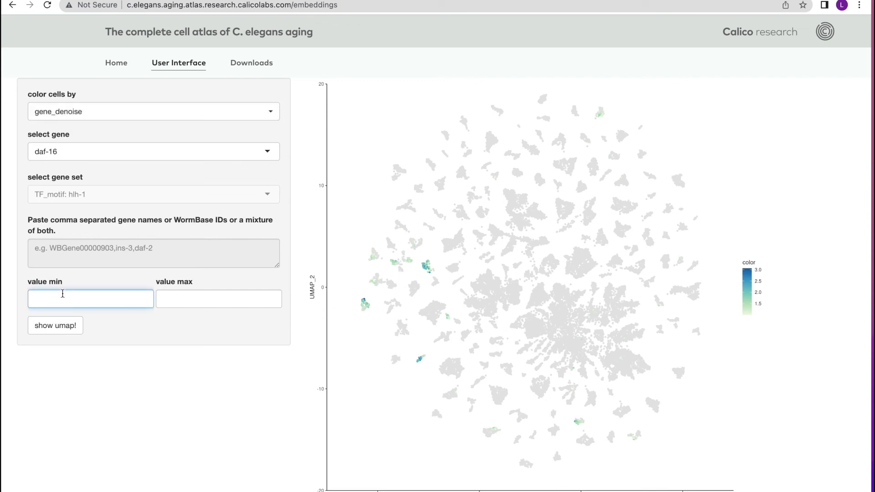
pyautogui.click(53, 325)
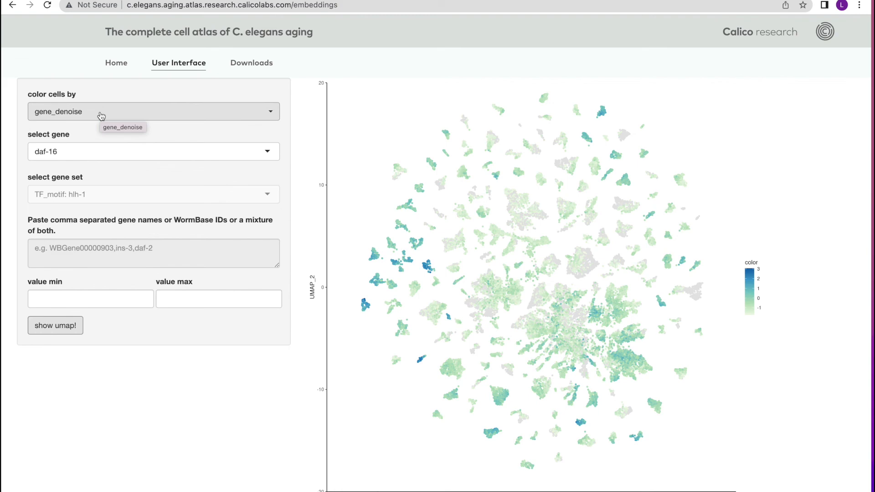
# Color the cells by gene_raw for daf-16 and regenerate the UMAP
pyautogui.click(98, 116)
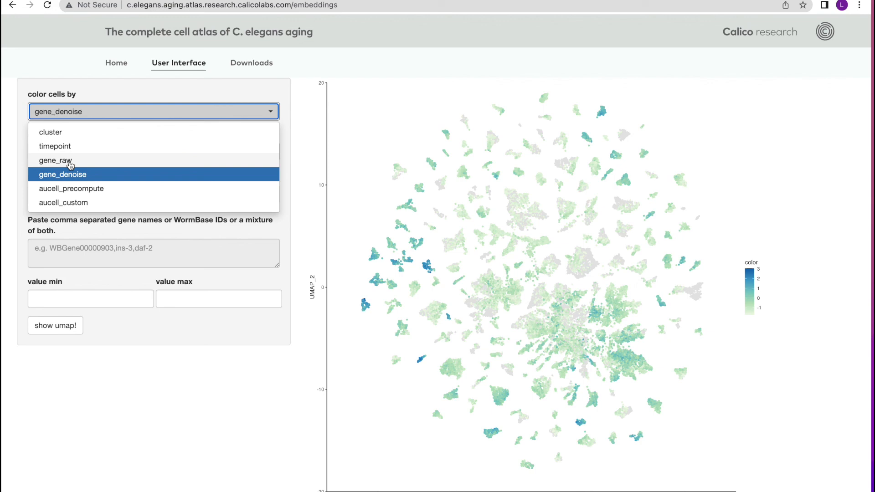
pyautogui.click(69, 165)
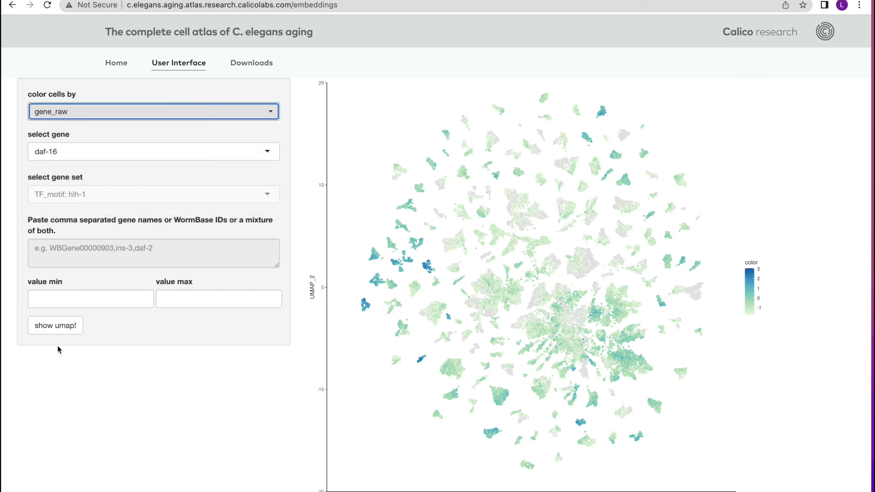
pyautogui.click(54, 326)
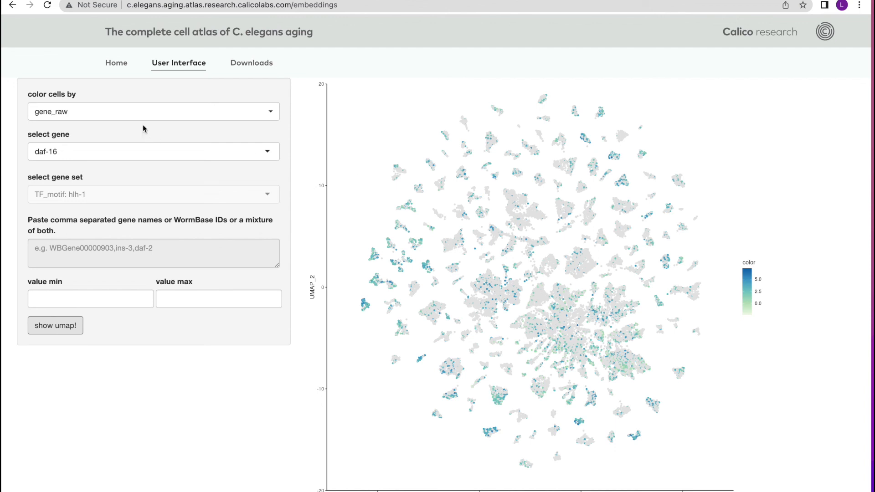
# Switch the daf-16 coloring back to gene_denoise and regenerate the UMAP
pyautogui.click(108, 117)
pyautogui.click(76, 177)
pyautogui.click(55, 327)
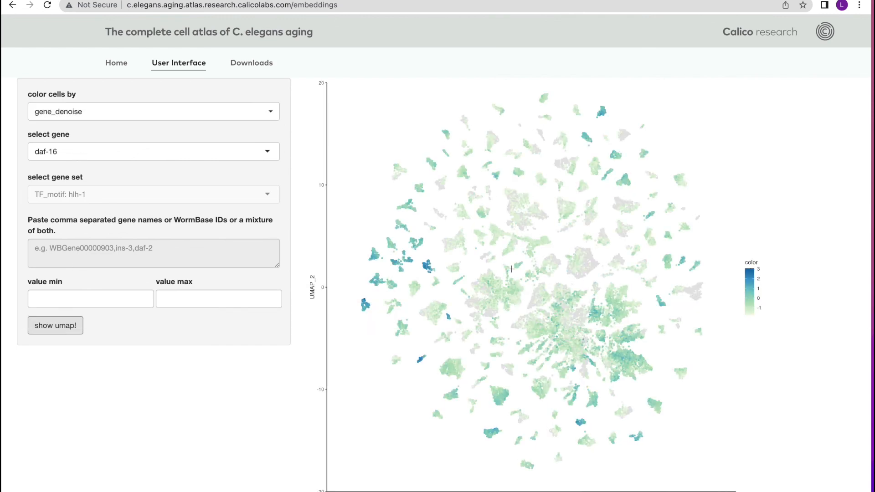
# Zoom into the dark blue daf-16 cluster near UMAP_1 -5 and UMAP_2 2, and regenerate the zoomed plot colored by gene_raw
pyautogui.moveTo(417, 256); pyautogui.dragTo(442, 285)
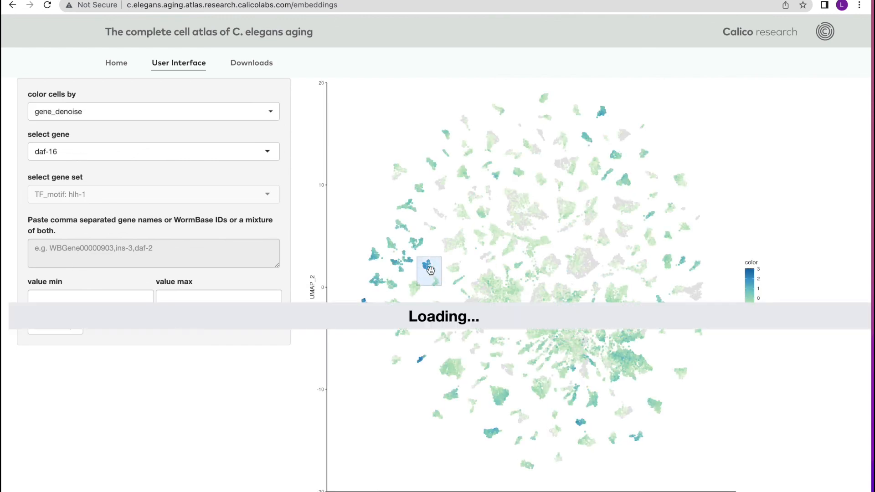
pyautogui.click(88, 112)
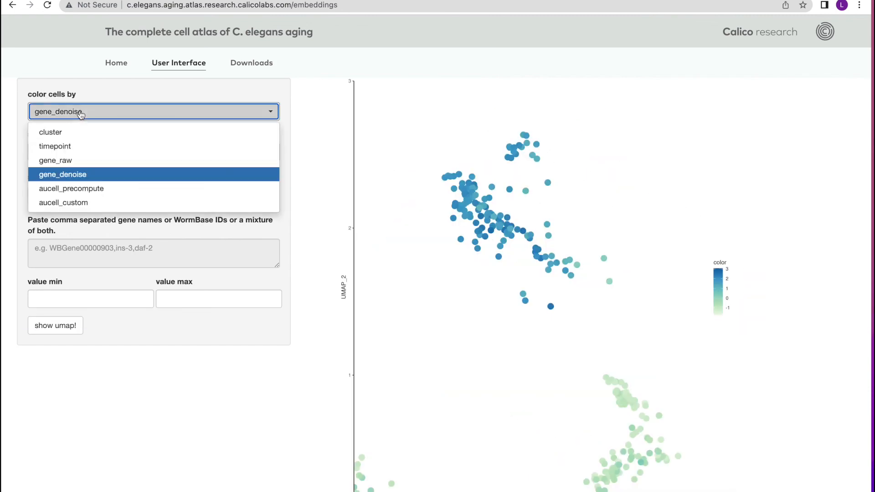
pyautogui.click(58, 161)
pyautogui.click(55, 325)
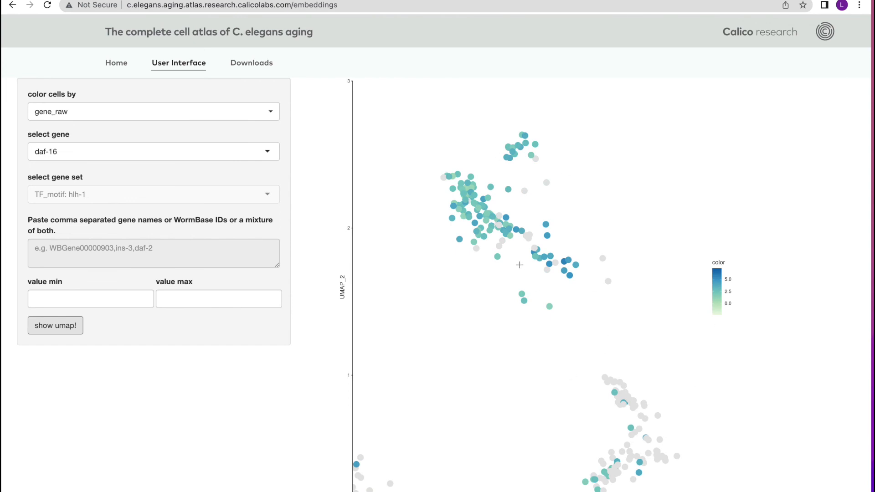
pyautogui.scroll(-1, 520, 265)
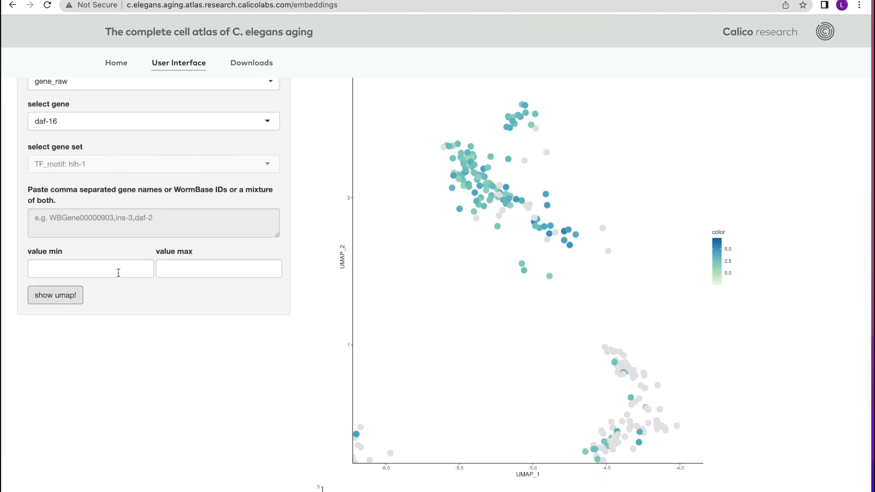
pyautogui.scroll(1, 178, 388)
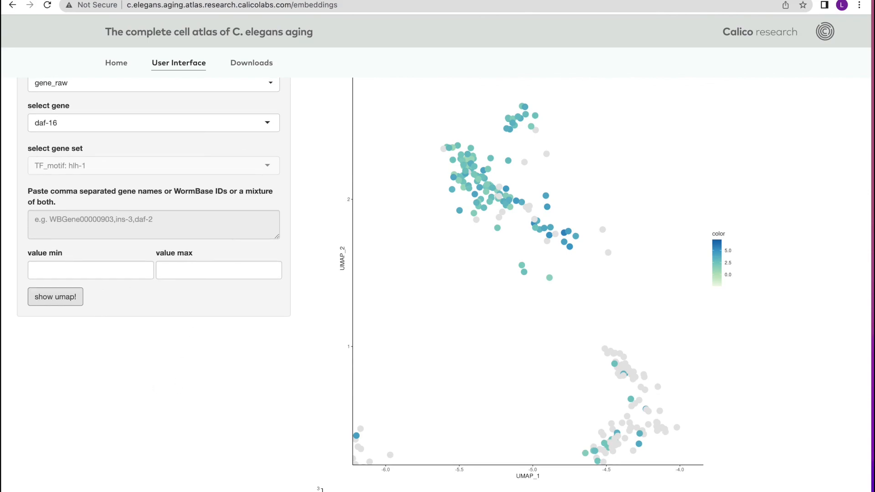